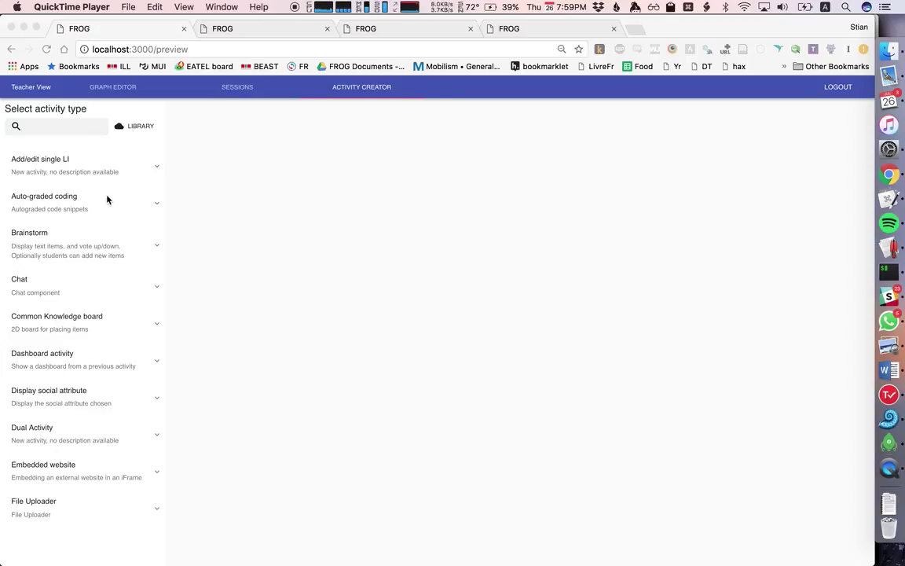
# Step: Open the Chat activity type and preview its "Chat with some messages" and "Robot prompt through merge" example configurations
pyautogui.scroll(-1, 111, 196)
pyautogui.scroll(1, 111, 196)
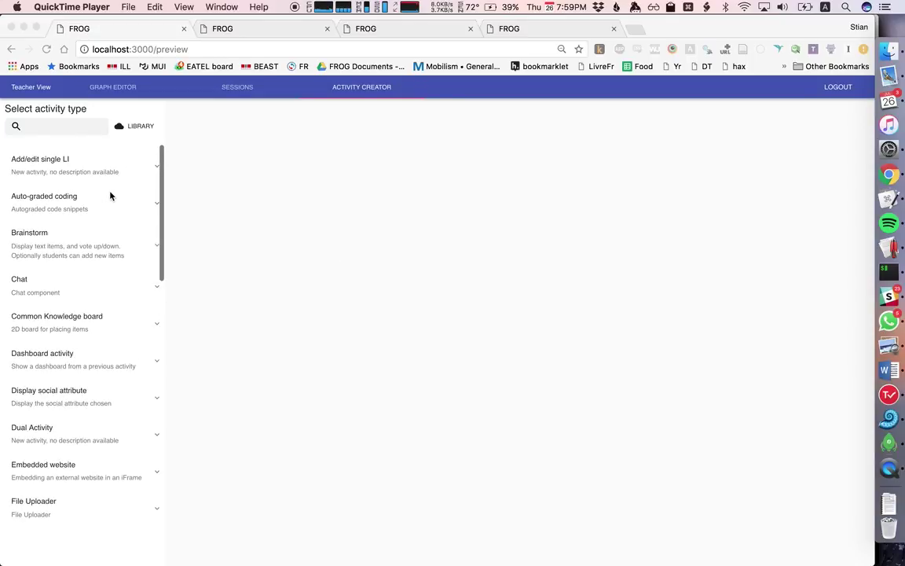
pyautogui.click(33, 279)
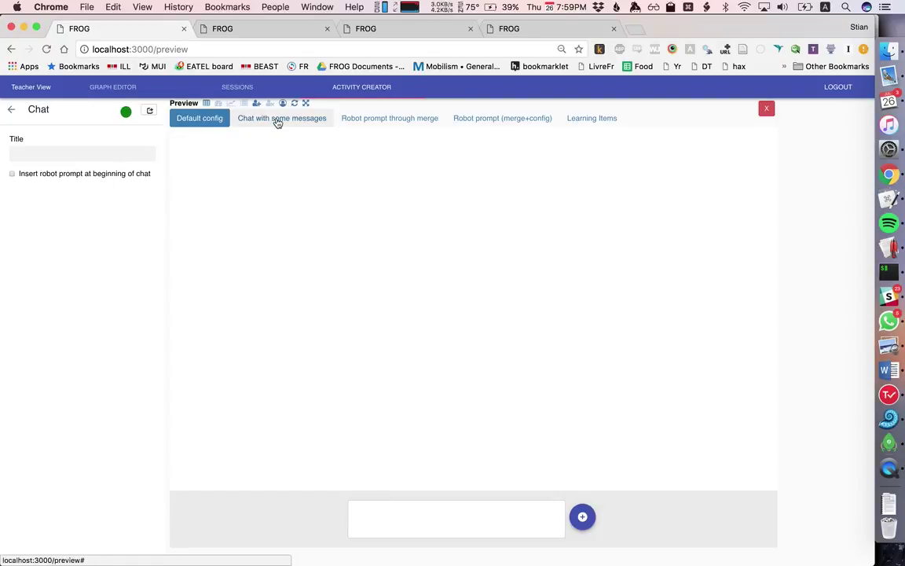
pyautogui.click(278, 120)
pyautogui.click(361, 118)
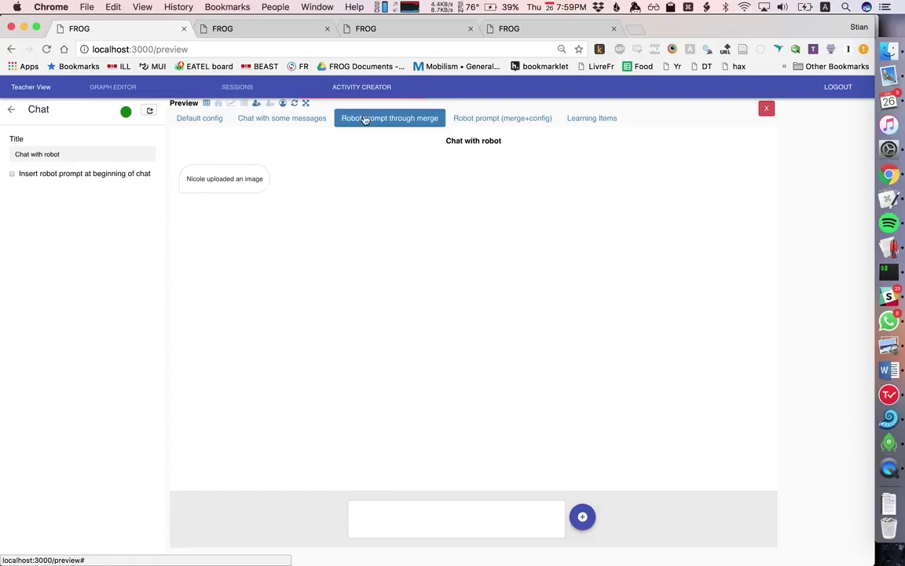
# Step: Enable the robot prompt at the beginning of the chat and set its text to "jkj"
pyautogui.click(105, 175)
pyautogui.click(72, 206)
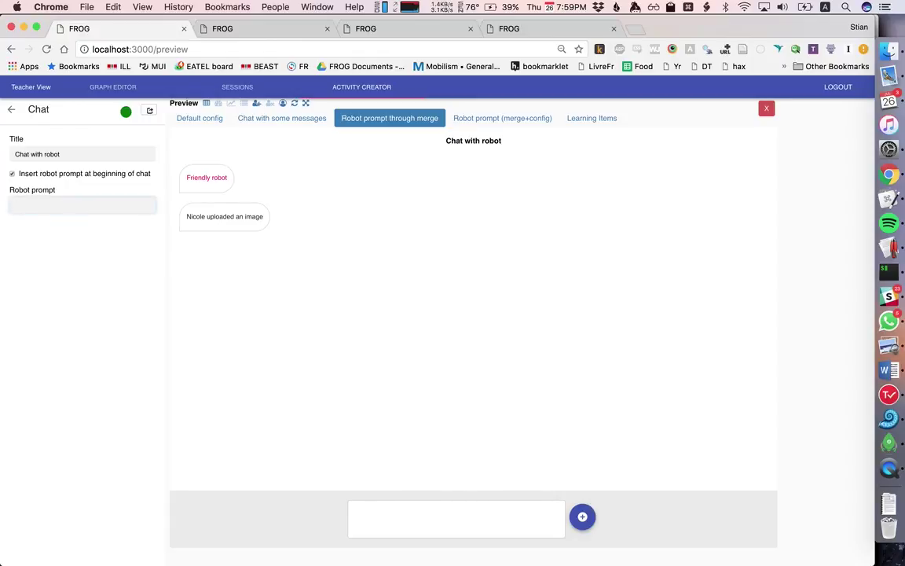
pyautogui.write('jkj')
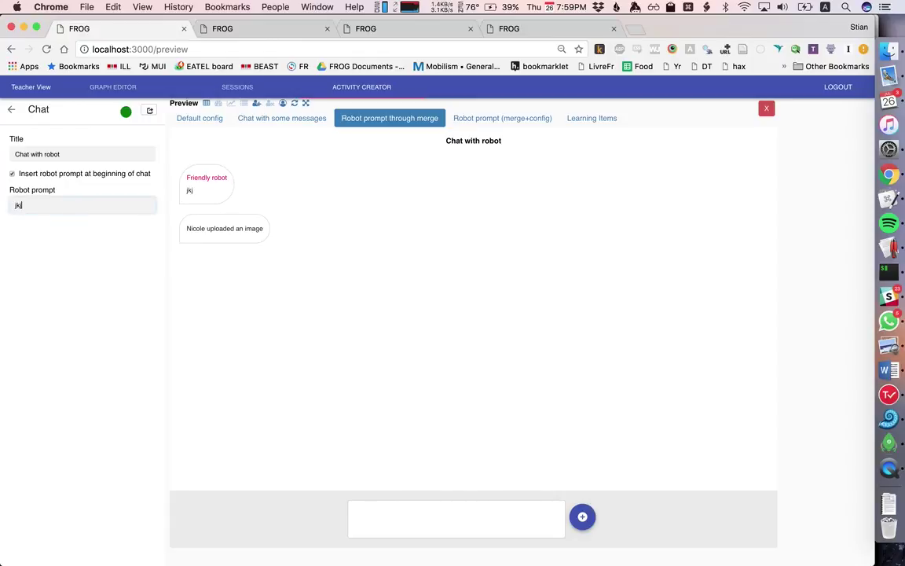
# Step: Search the activity types for "choc", open the Melting chocolate simulation and set its mode to cooling
pyautogui.click(8, 111)
pyautogui.scroll(-15, 134, 426)
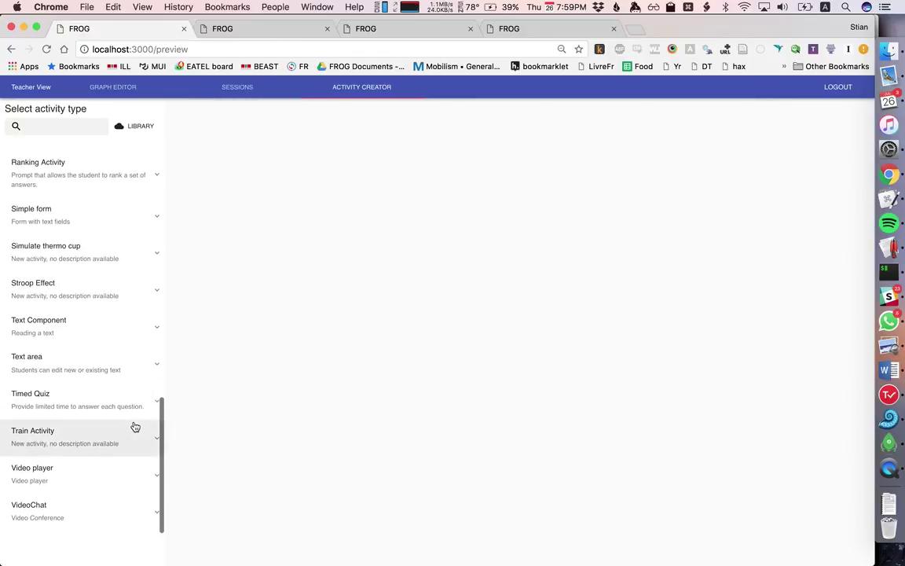
pyautogui.scroll(3, 134, 424)
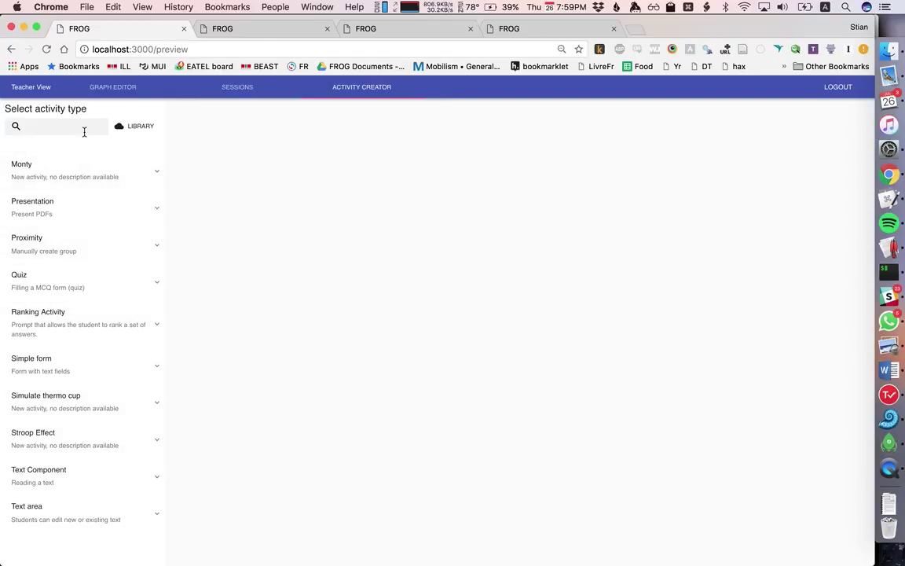
pyautogui.write('choc')
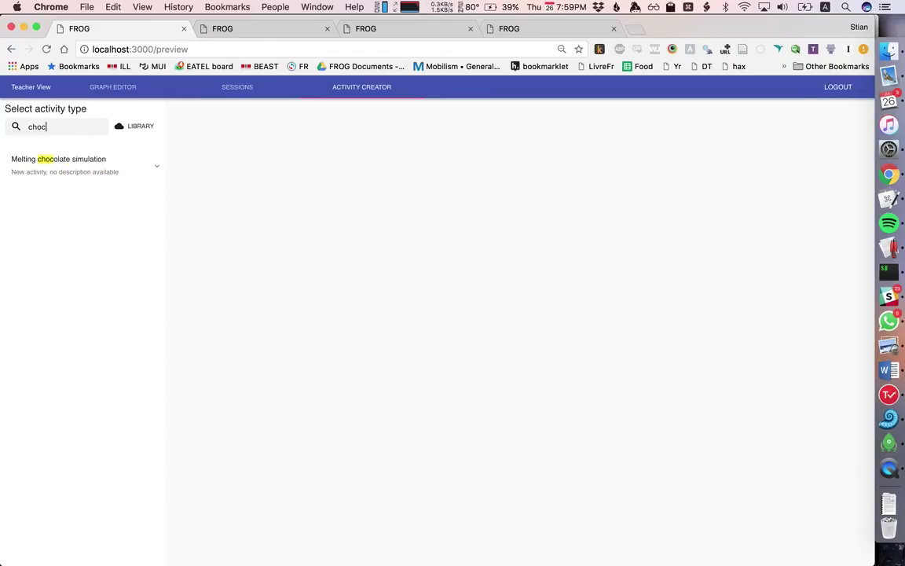
pyautogui.click(85, 159)
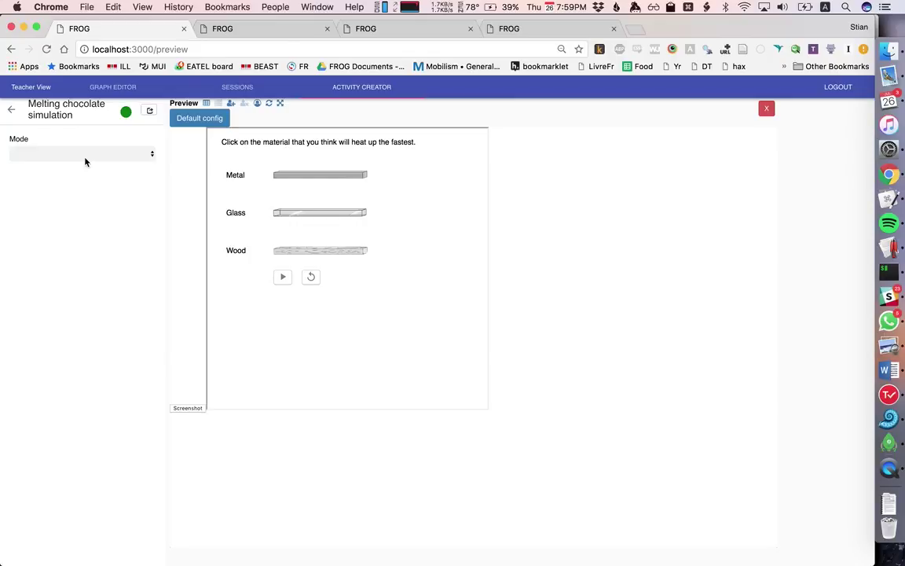
pyautogui.click(86, 159)
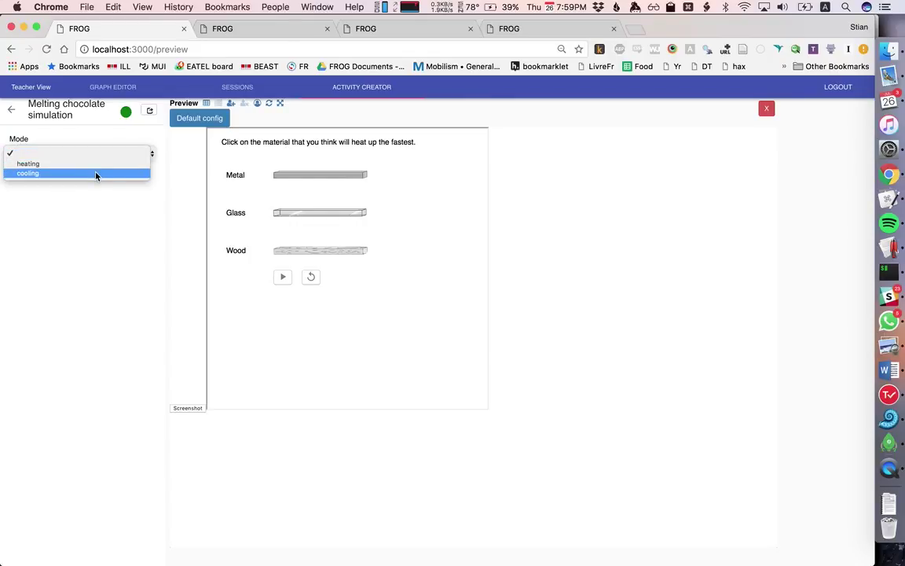
pyautogui.click(96, 174)
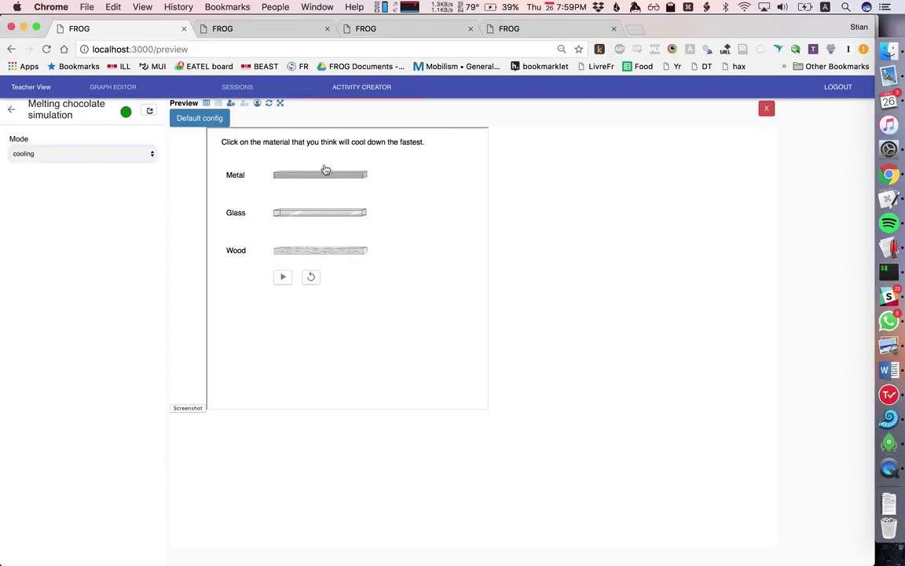
# Step: Choose Metal as the fastest-cooling prediction, then run the cooling simulation for a few minutes of simulated time and pause it
pyautogui.click(225, 171)
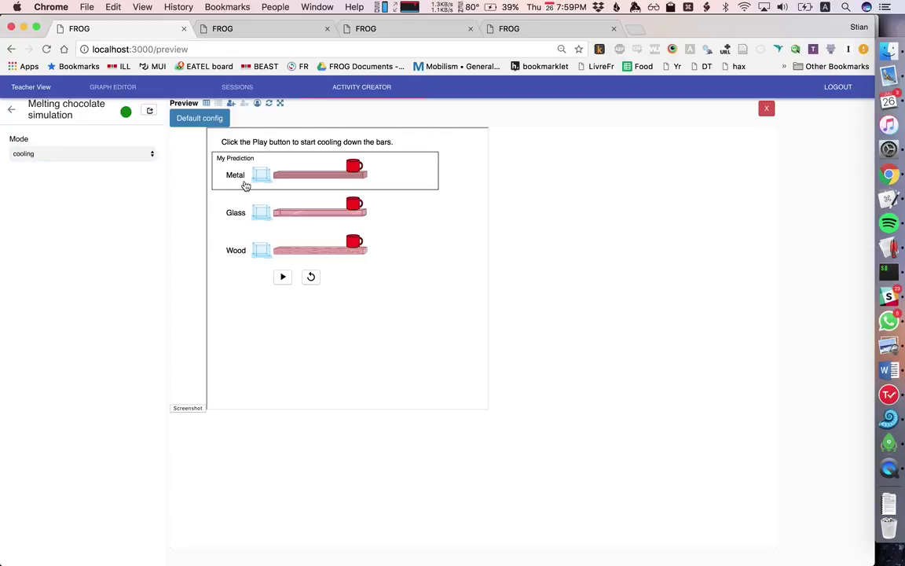
pyautogui.click(284, 277)
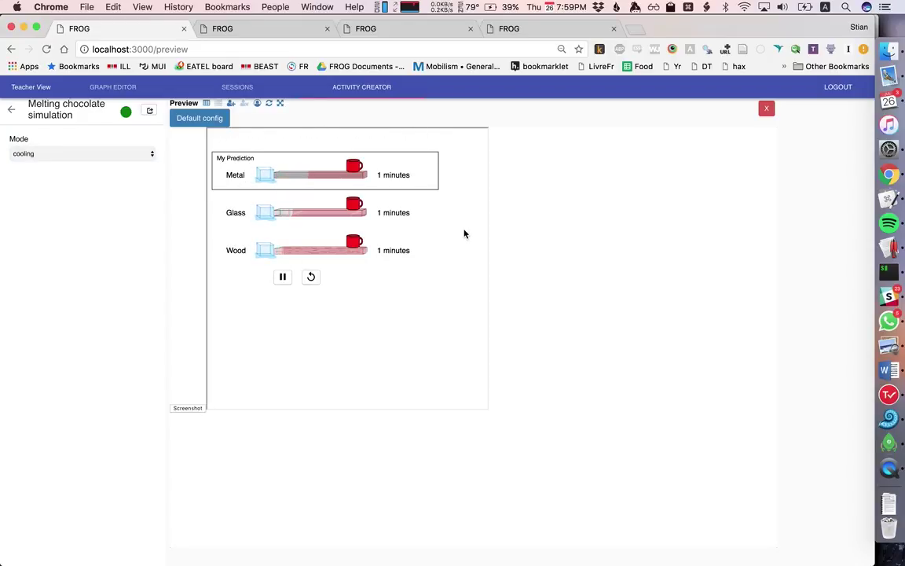
pyautogui.click(282, 279)
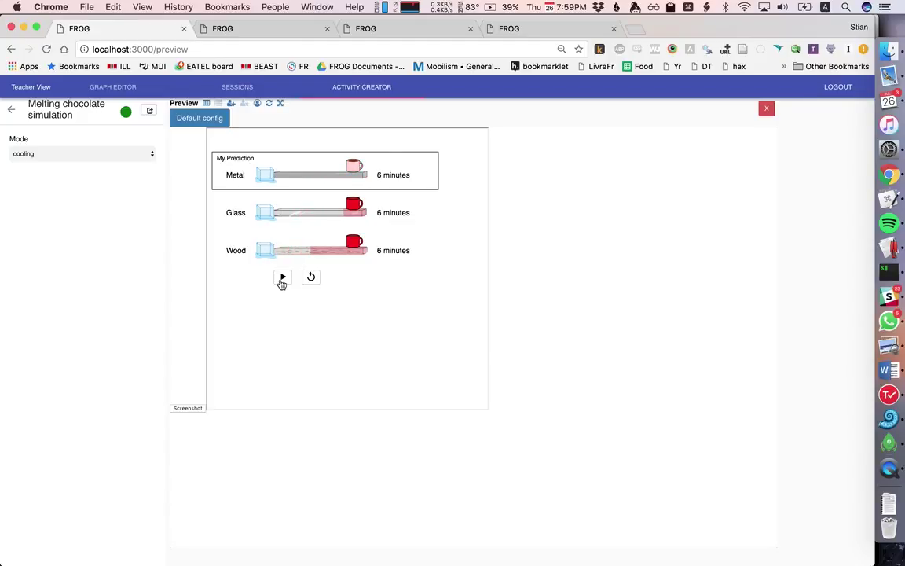
# Step: Return to the activity types, search for "simu" and open the Simulate thermo cup activity
pyautogui.click(13, 118)
pyautogui.write('simu')
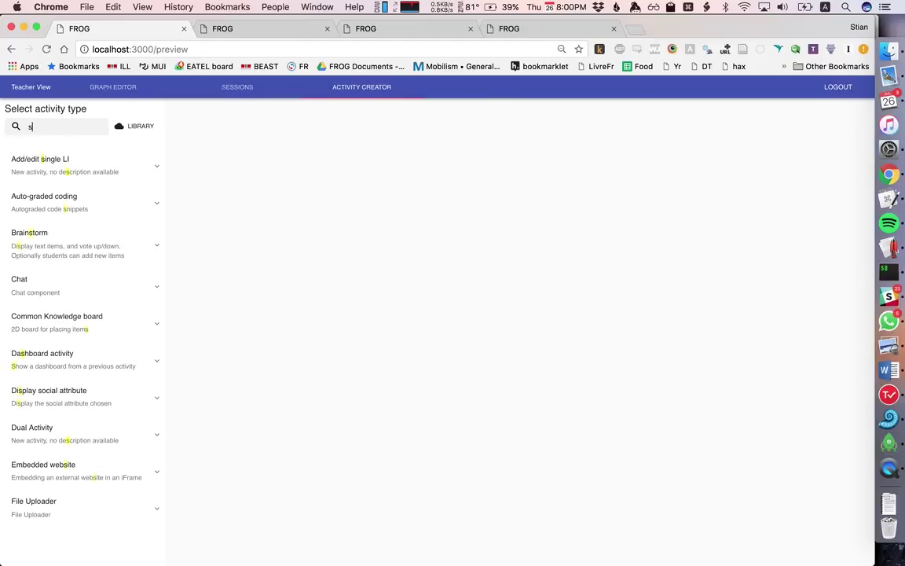
pyautogui.click(87, 197)
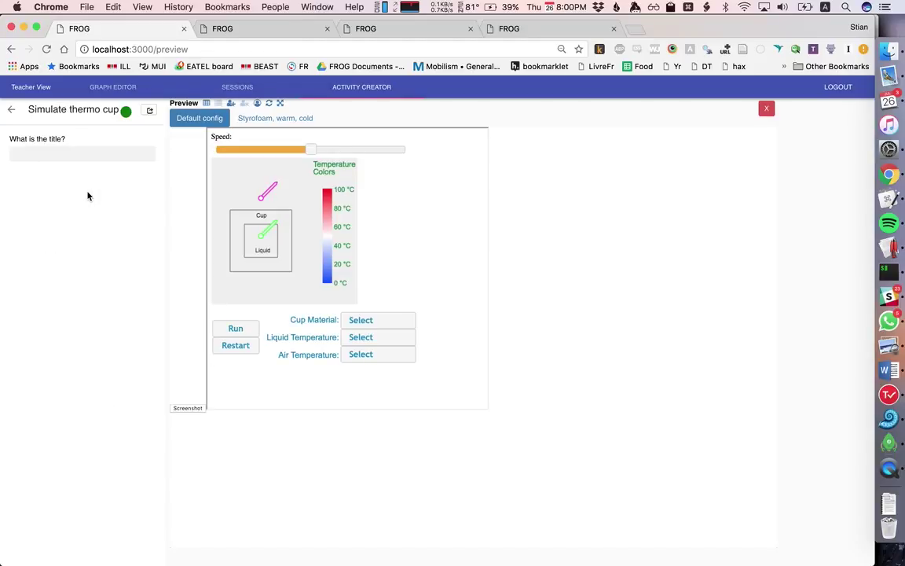
# Step: Set the thermo cup to Aluminum with Warm (40 °C) liquid and Cold (5 °C) air, then run the simulation and pause it
pyautogui.click(361, 320)
pyautogui.click(372, 346)
pyautogui.click(384, 339)
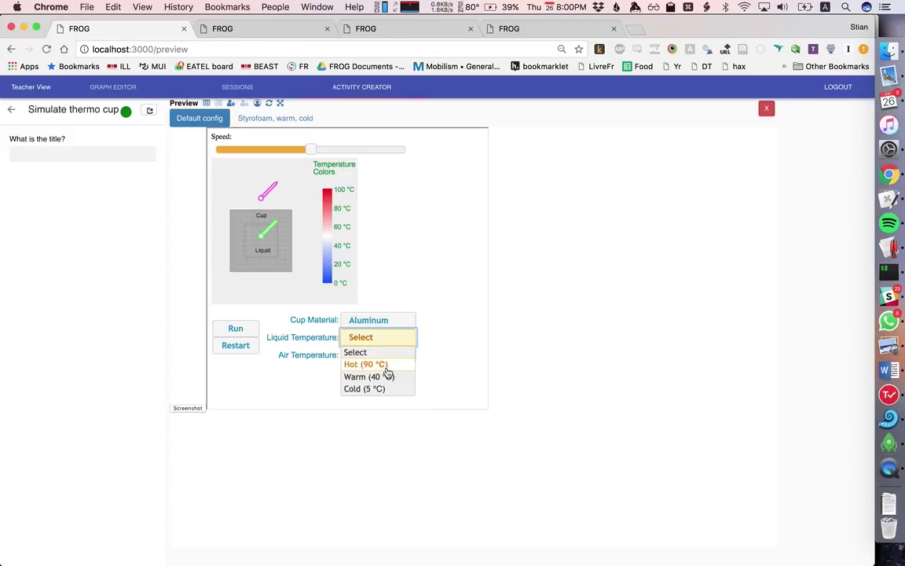
pyautogui.click(385, 376)
pyautogui.click(353, 358)
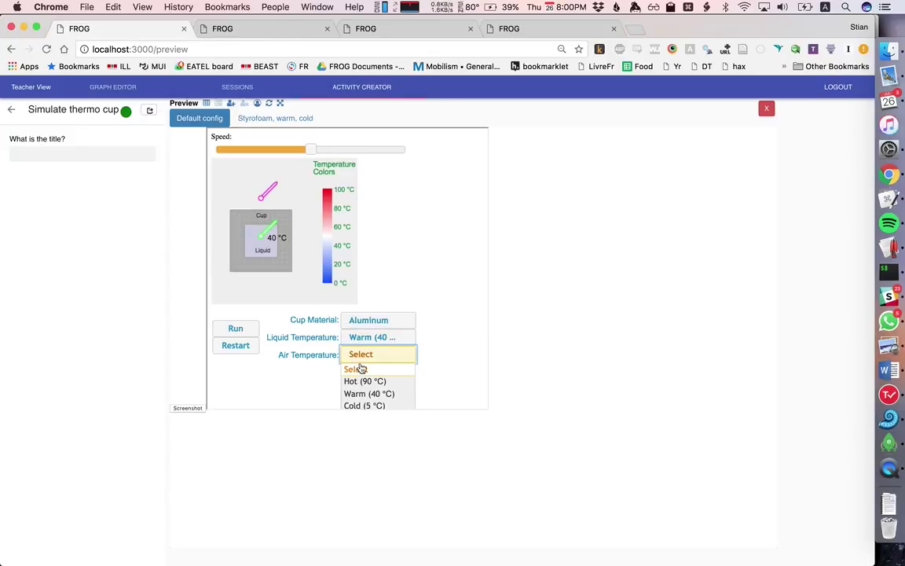
pyautogui.click(365, 404)
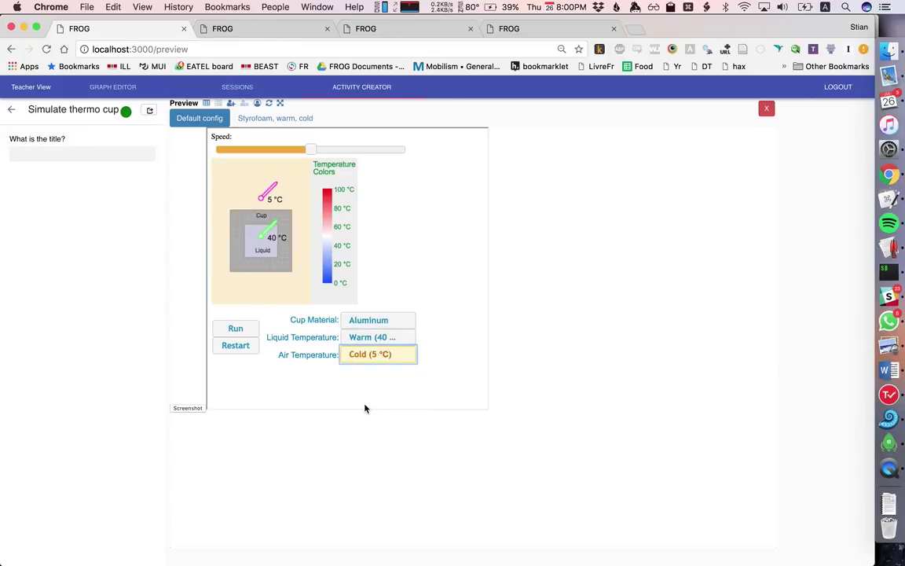
pyautogui.click(236, 329)
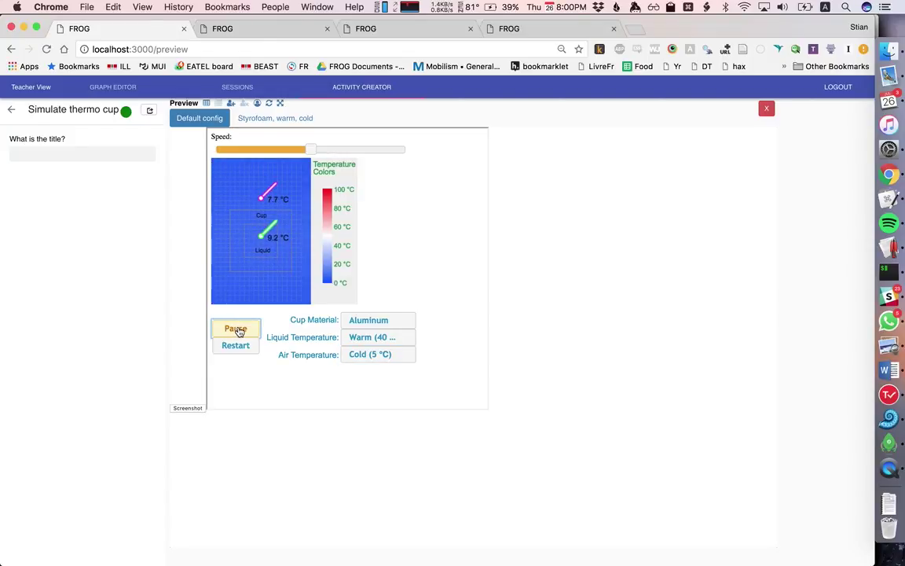
pyautogui.click(236, 329)
# Step: Examine the thermo cup preview's event log and its config, activity and current reactive data, including the trial's temperature series
pyautogui.click(219, 104)
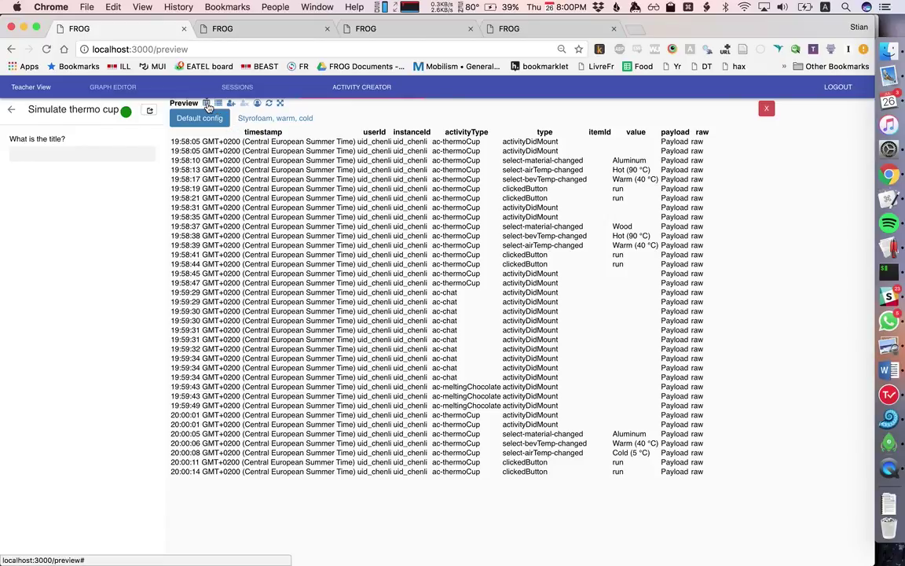
pyautogui.click(208, 104)
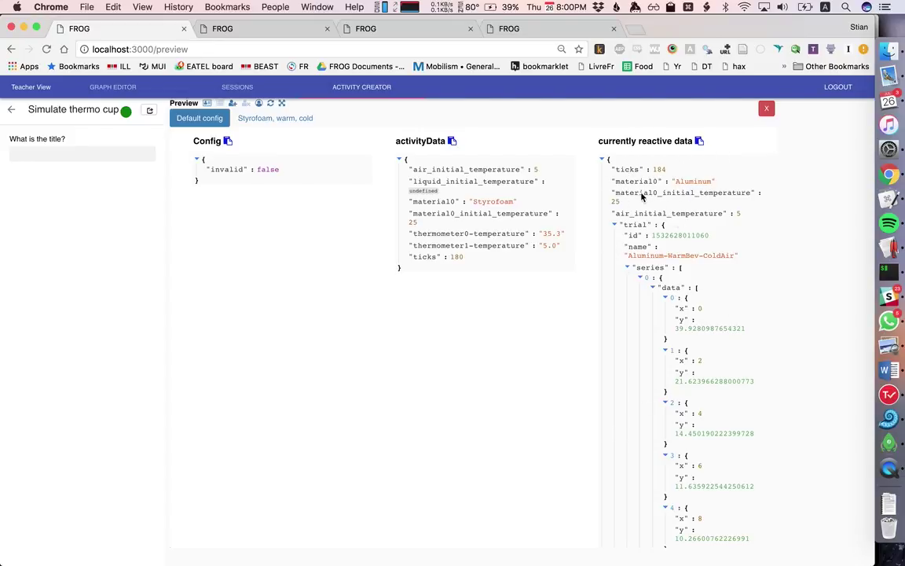
pyautogui.scroll(-2, 641, 198)
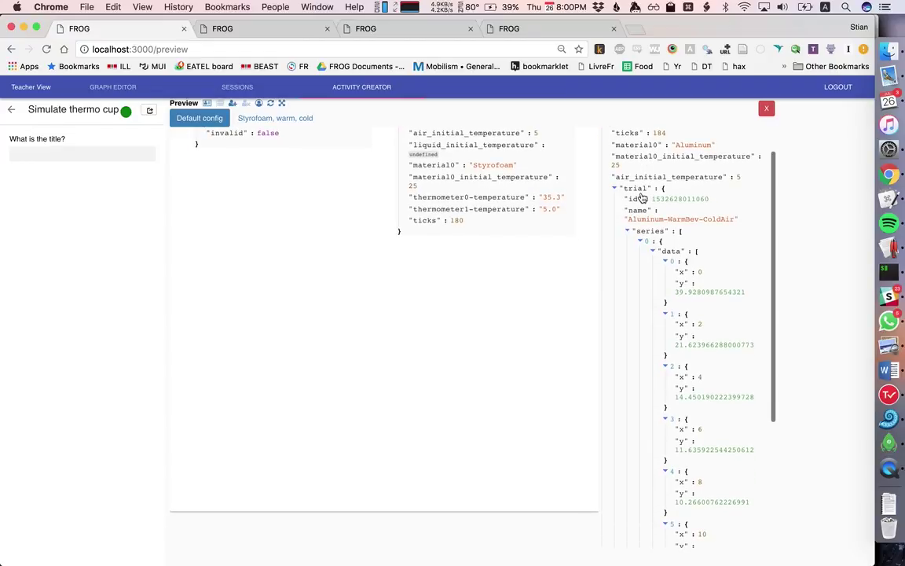
pyautogui.scroll(-8, 664, 278)
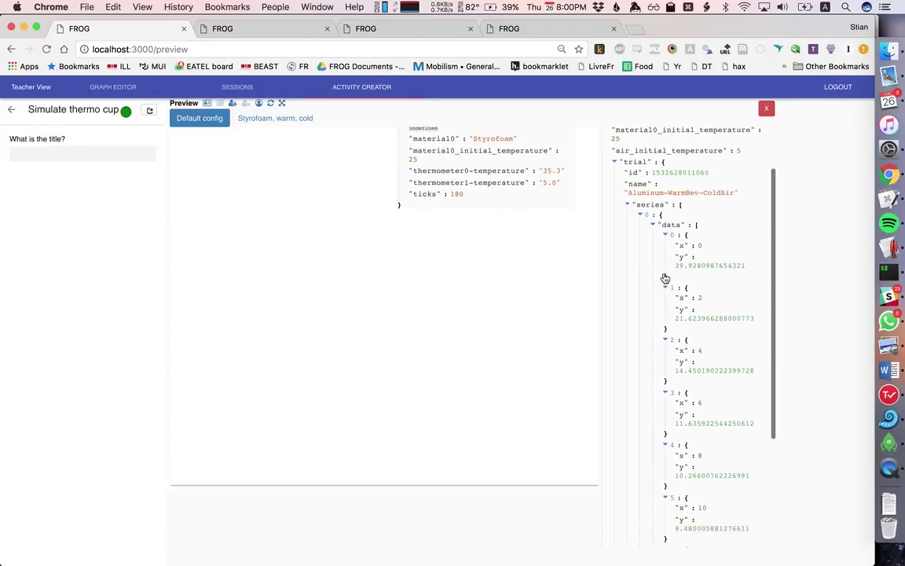
pyautogui.scroll(2, 663, 277)
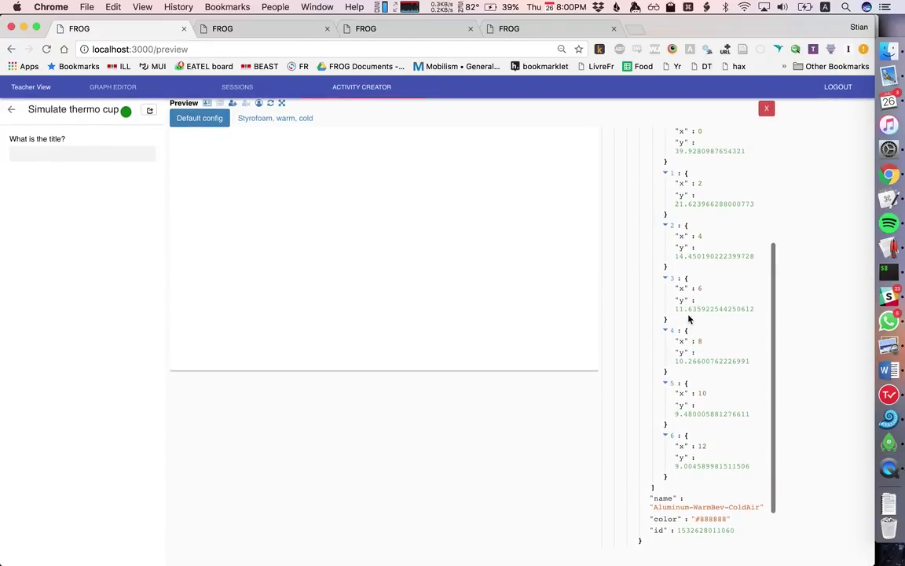
pyautogui.scroll(1, 688, 318)
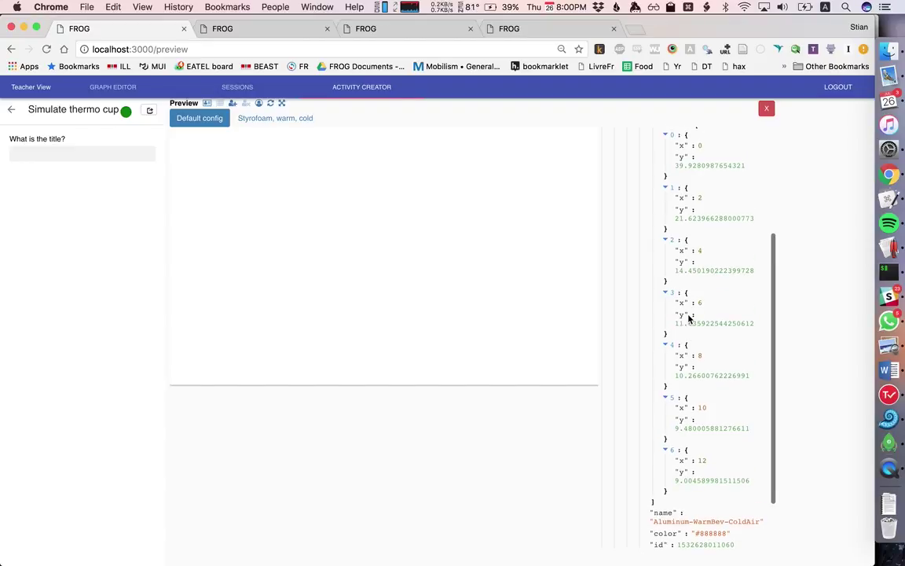
pyautogui.scroll(4, 688, 318)
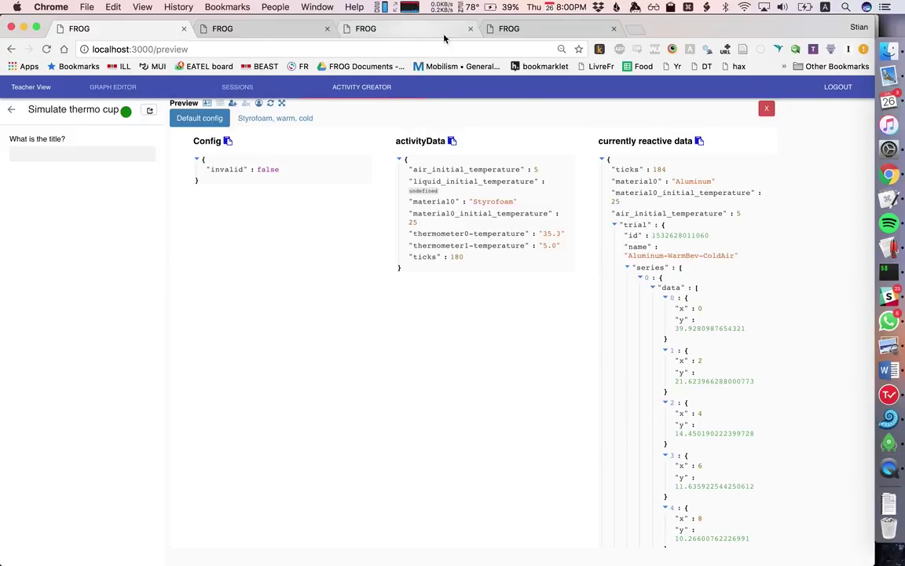
# Step: In the projector session, set the thermo cup to Aluminum with liquid and air both at Warm (40 °C), and run the simulation
pyautogui.click(528, 33)
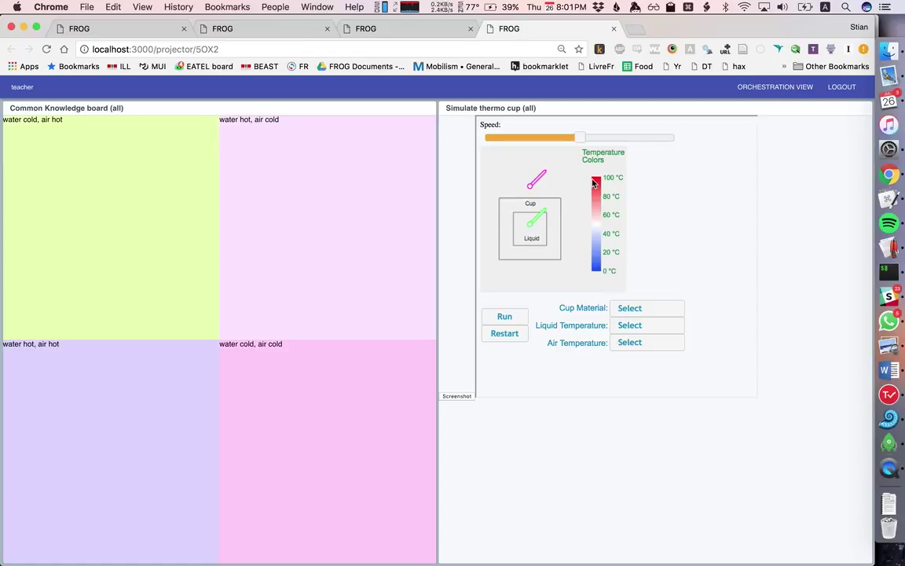
pyautogui.click(615, 309)
pyautogui.click(628, 323)
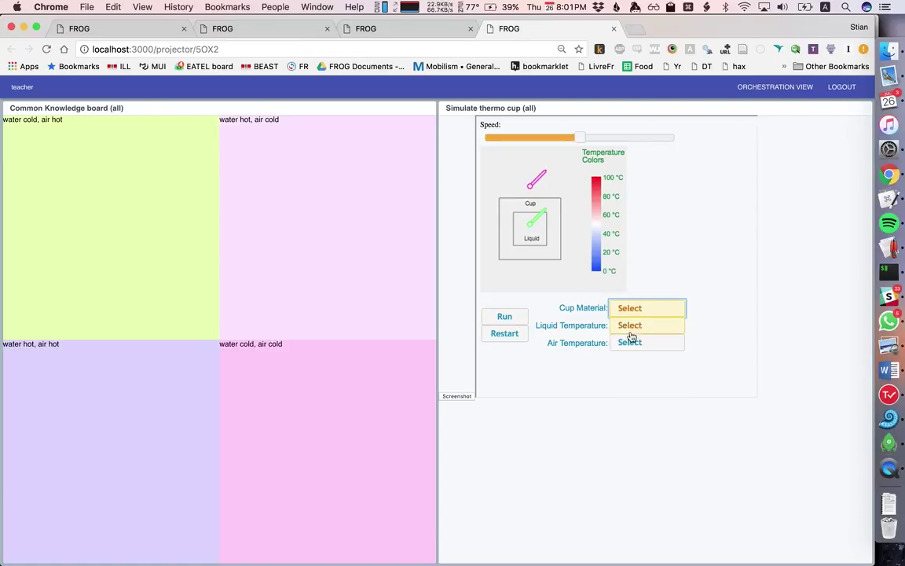
pyautogui.click(641, 326)
pyautogui.click(643, 365)
pyautogui.click(652, 344)
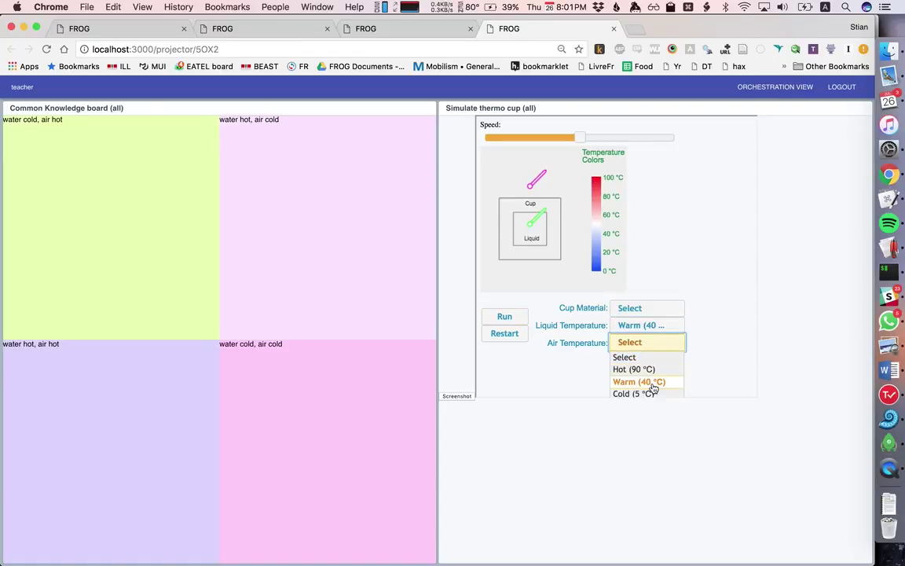
pyautogui.click(652, 384)
pyautogui.click(659, 310)
pyautogui.click(660, 337)
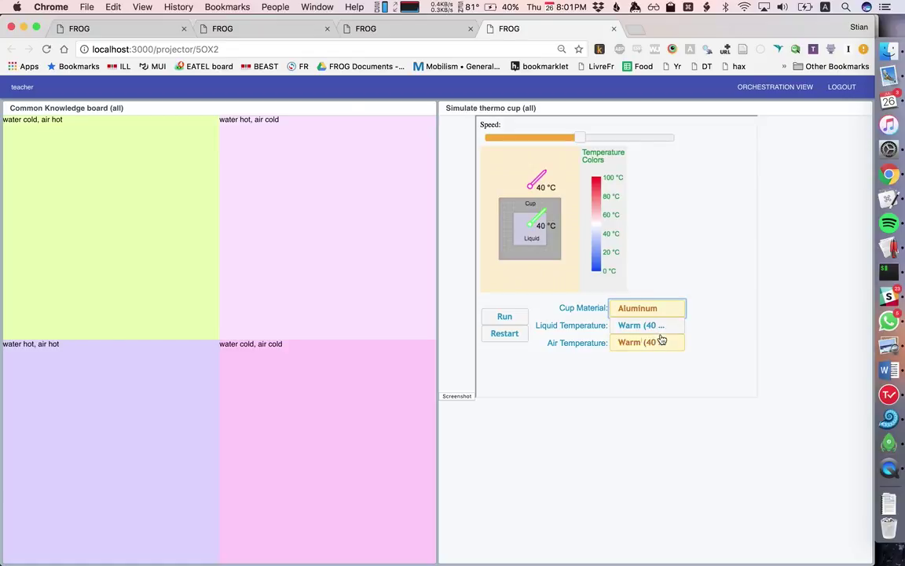
pyautogui.click(506, 317)
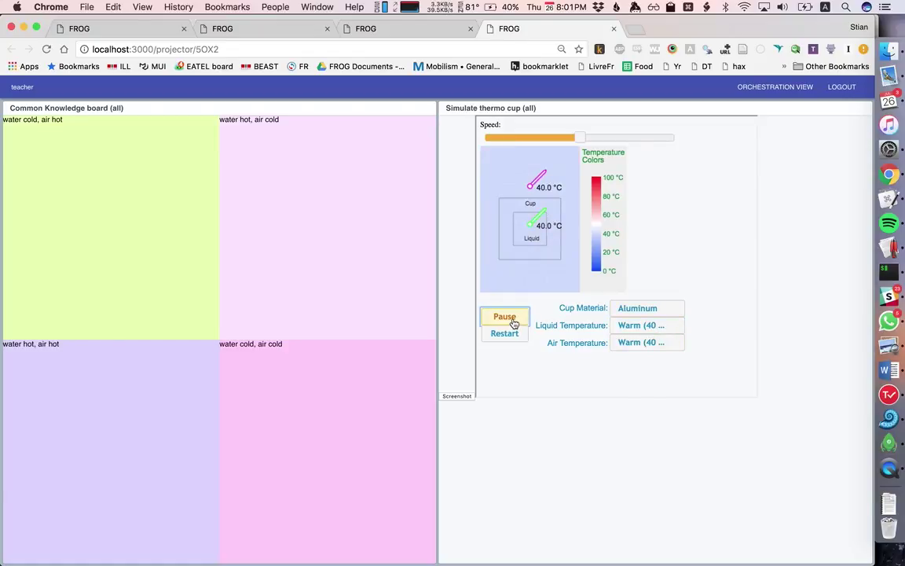
# Step: Place a screenshot of the simulation in the Common Knowledge board's "water cold, air cold" quadrant and open it enlarged
pyautogui.click(457, 396)
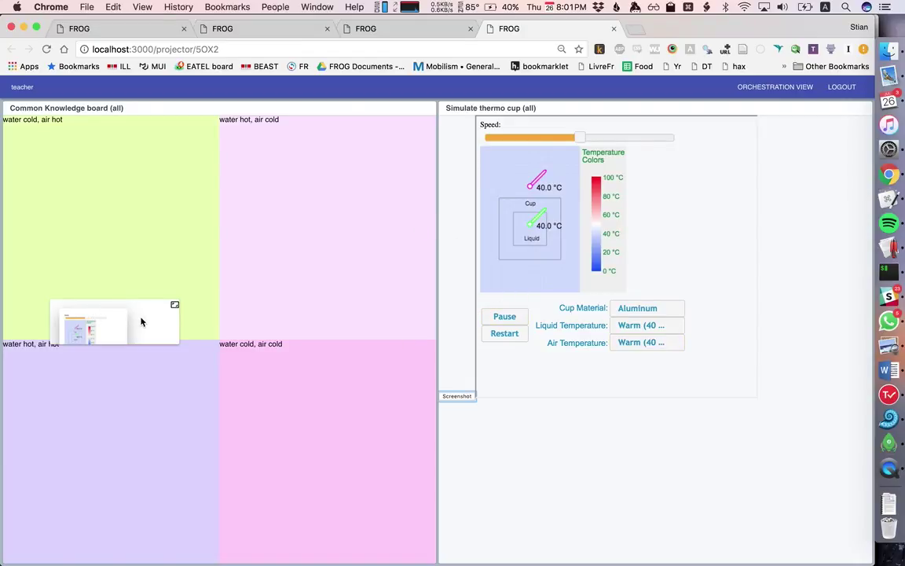
pyautogui.moveTo(142, 318); pyautogui.dragTo(279, 344)
pyautogui.moveTo(342, 345); pyautogui.dragTo(372, 432)
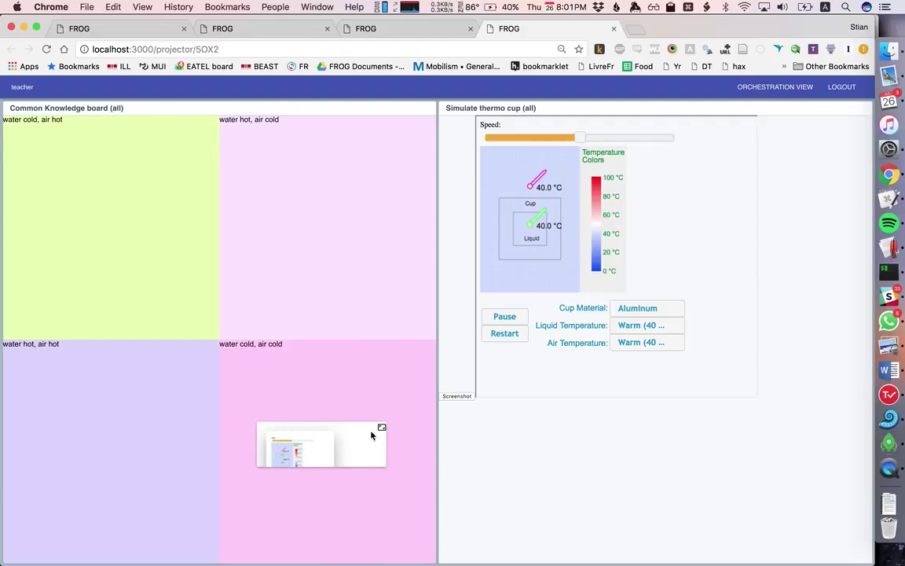
pyautogui.click(381, 429)
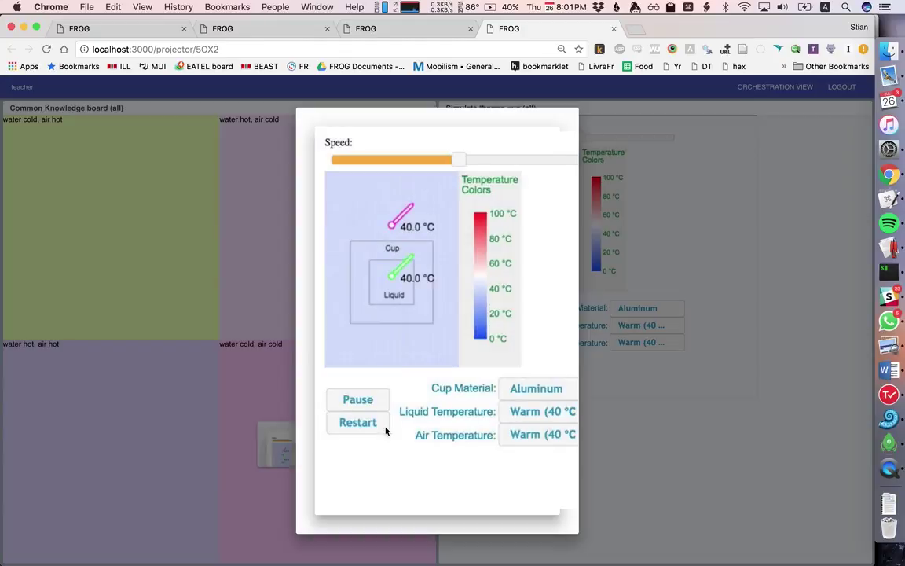
# Step: Close the enlarged screenshot and place another simulation screenshot in the board's "water hot, air cold" quadrant
pyautogui.click(251, 188)
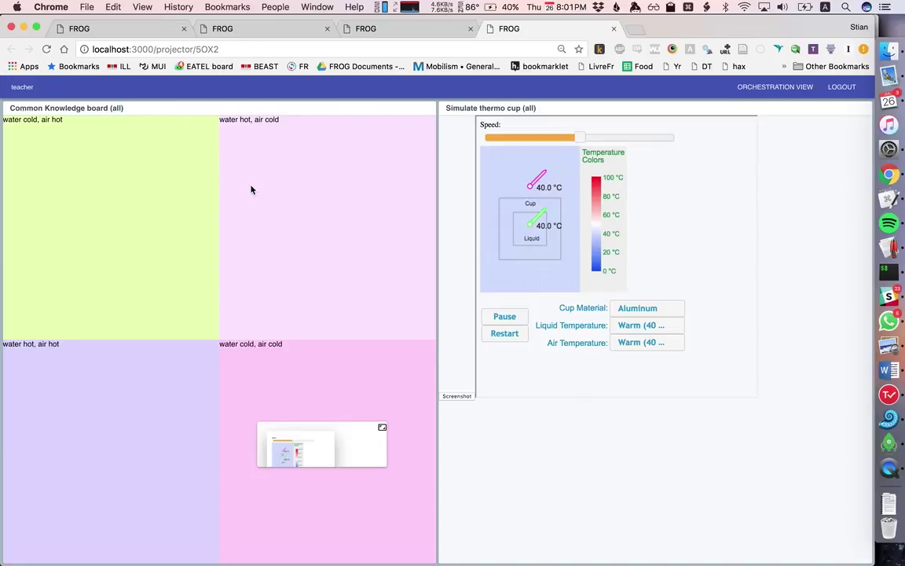
pyautogui.click(465, 396)
pyautogui.moveTo(141, 436); pyautogui.dragTo(351, 272)
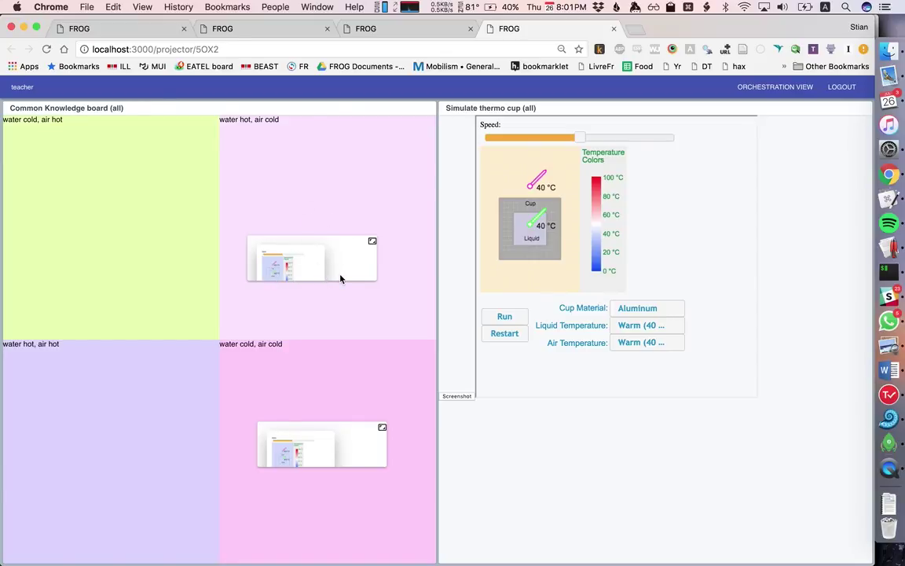
# Step: In the Brainstorm session, share a thermo cup screenshot with the message "This is my experiment configuration" and view the image enlarged
pyautogui.hotkey('ctrl', 'shift', 'Tab')
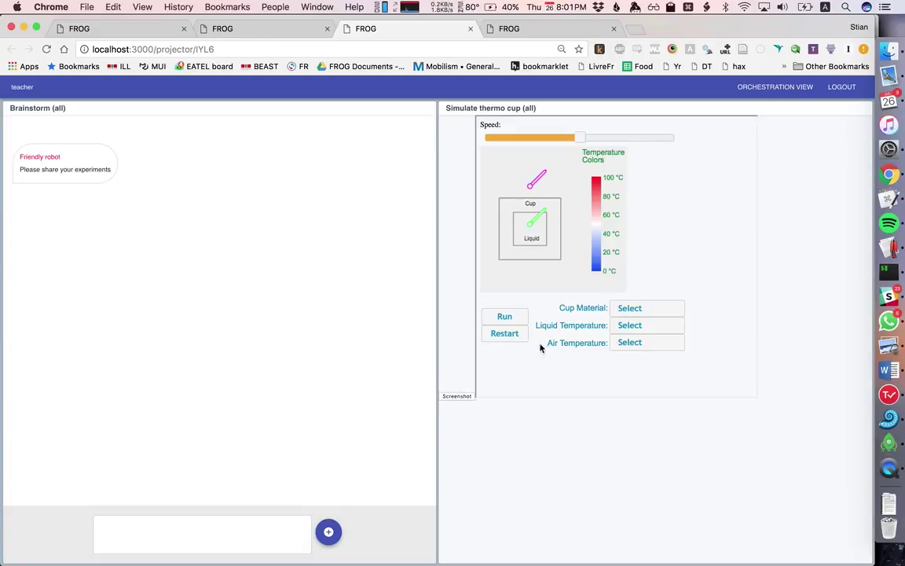
pyautogui.click(458, 396)
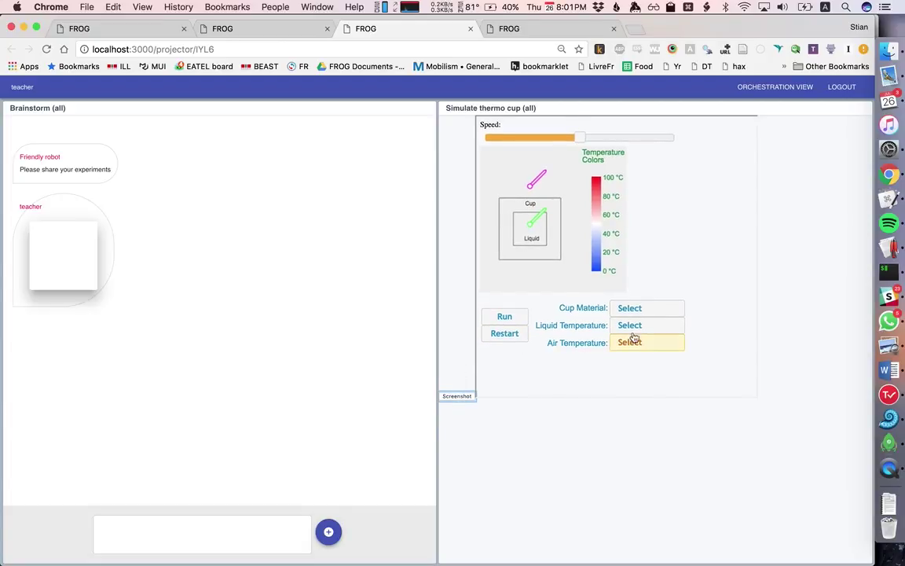
pyautogui.click(127, 520)
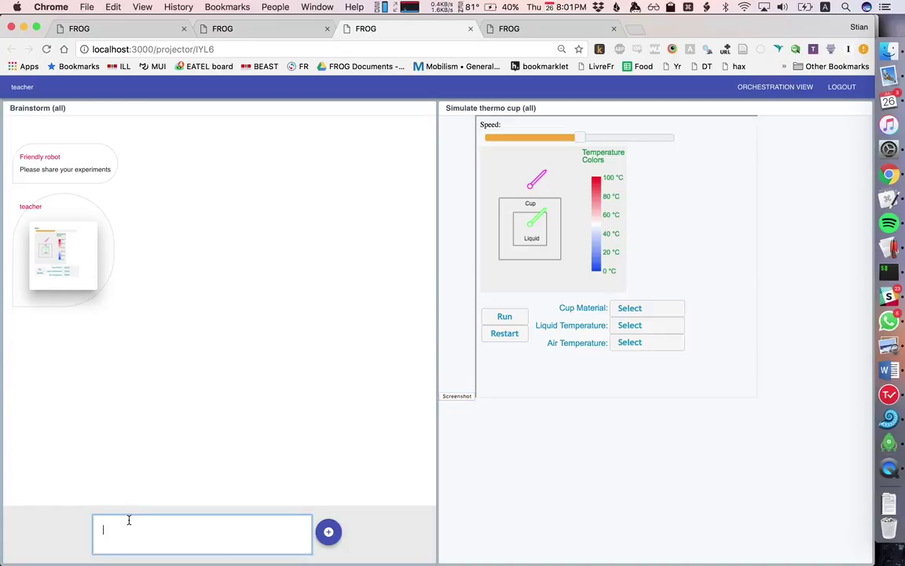
pyautogui.write('This is my experiment configuration')
pyautogui.press('Return')
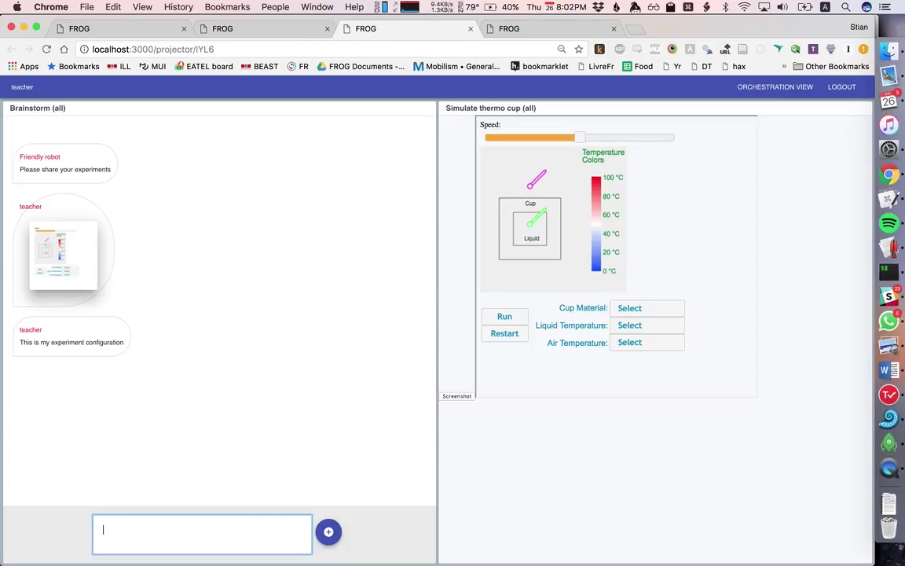
pyautogui.click(72, 245)
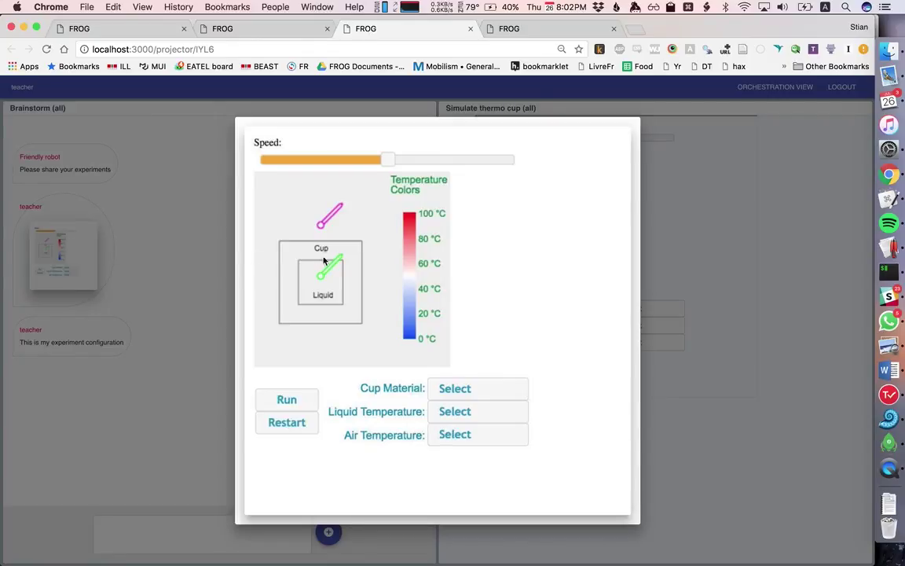
pyautogui.click(223, 274)
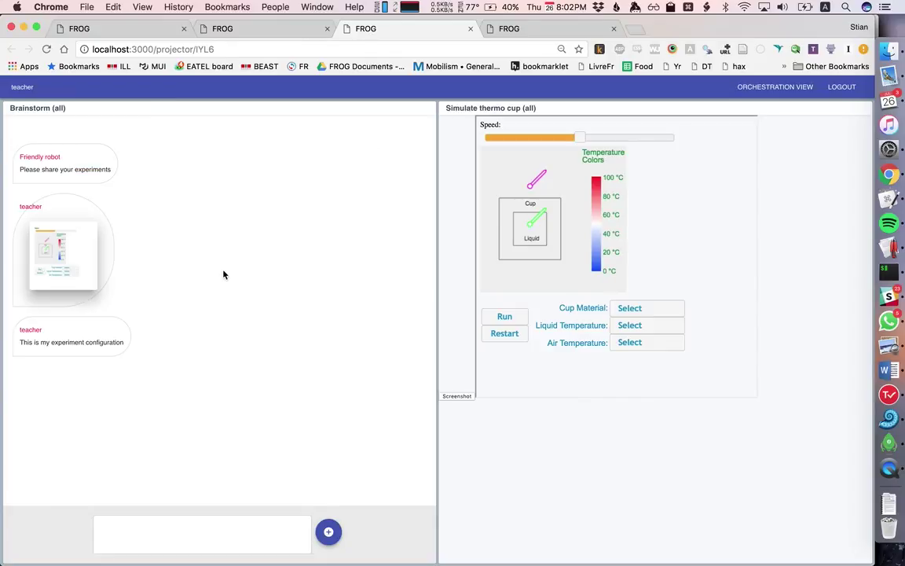
# Step: Return to the thermo cup activity preview and show the simulation instead of its data
pyautogui.click(162, 33)
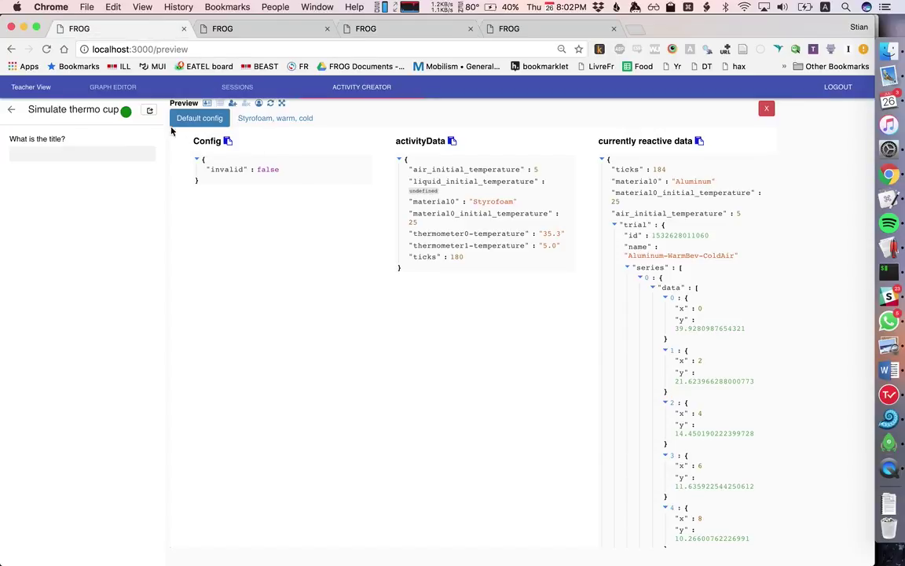
pyautogui.click(207, 103)
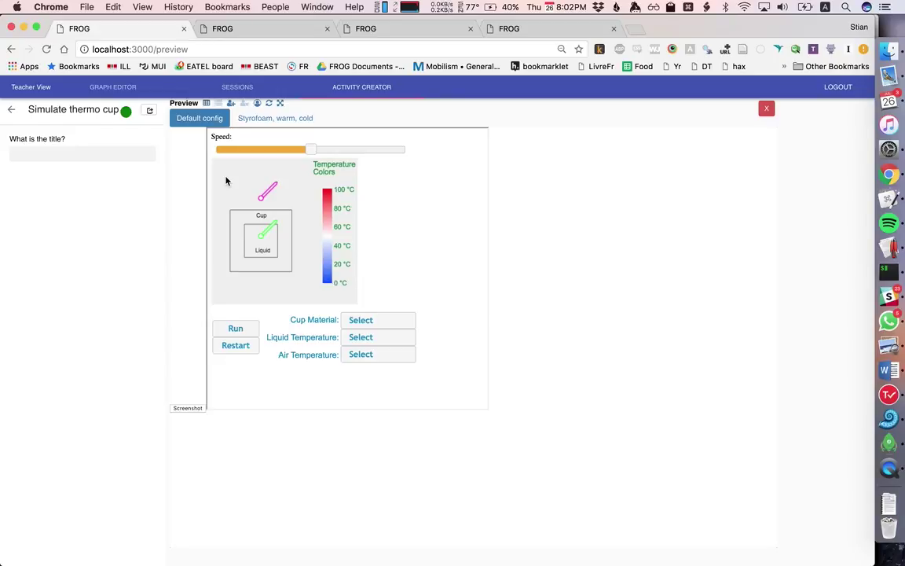
# Step: Open the API listing at localhost:3000/api/activityTypes and search it for "choco"
pyautogui.press('super+l')
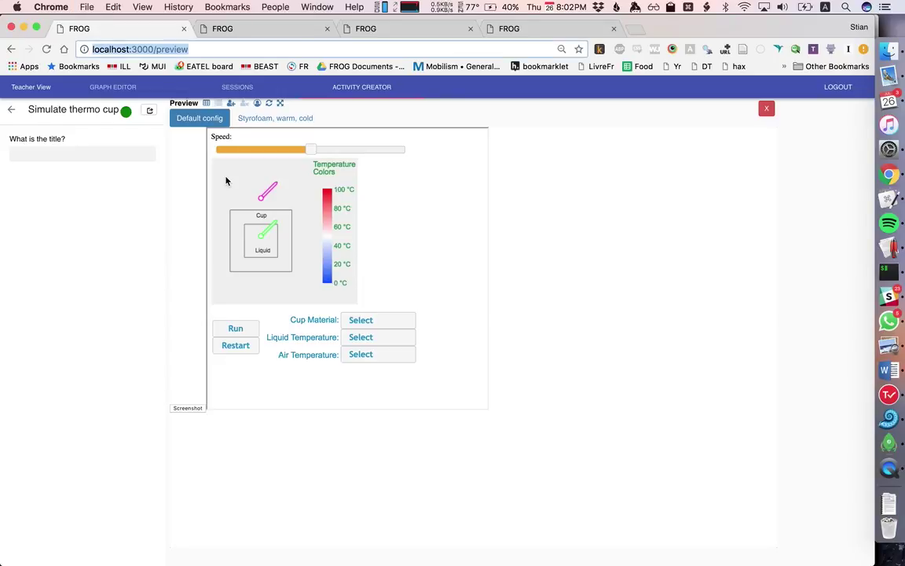
pyautogui.write('localhost:3000/api/acti')
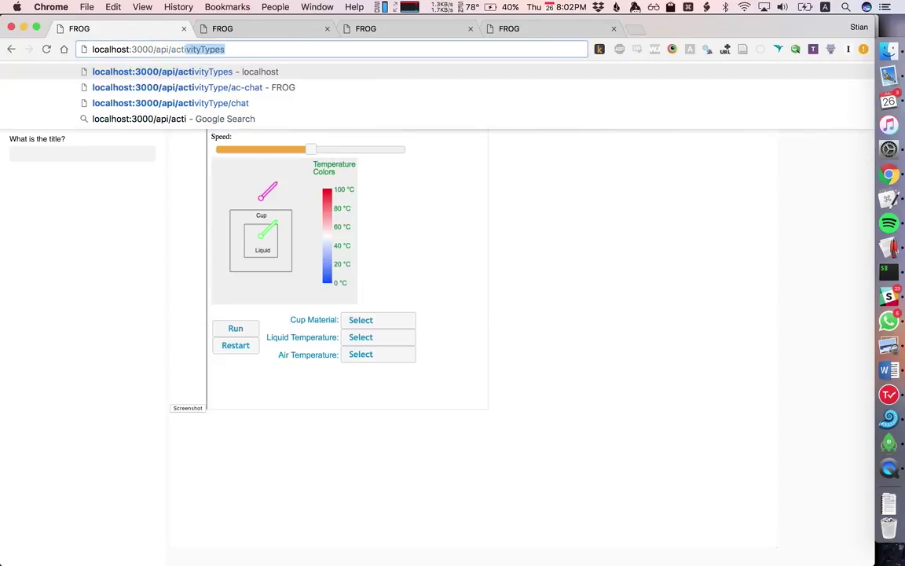
pyautogui.press('Right')
pyautogui.press('Return')
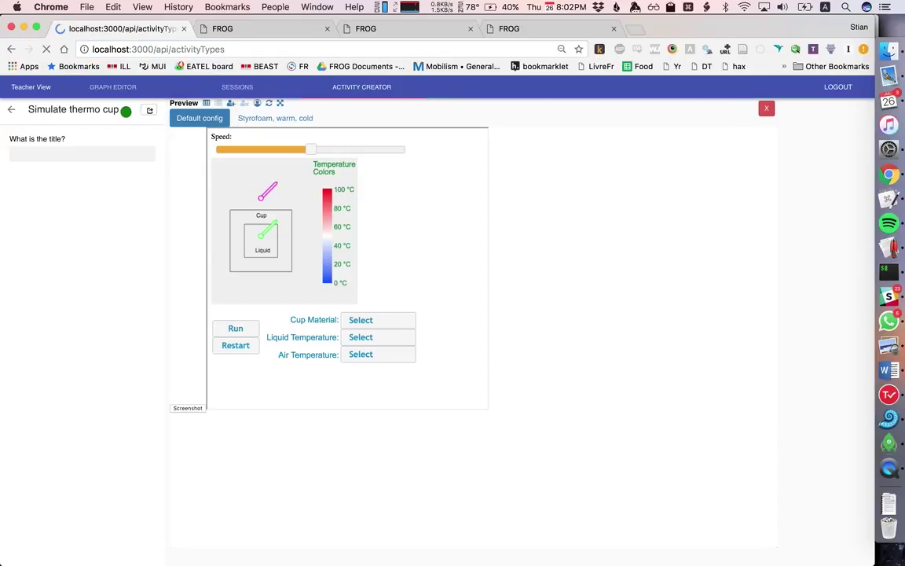
pyautogui.press('super+f')
pyautogui.write('choco')
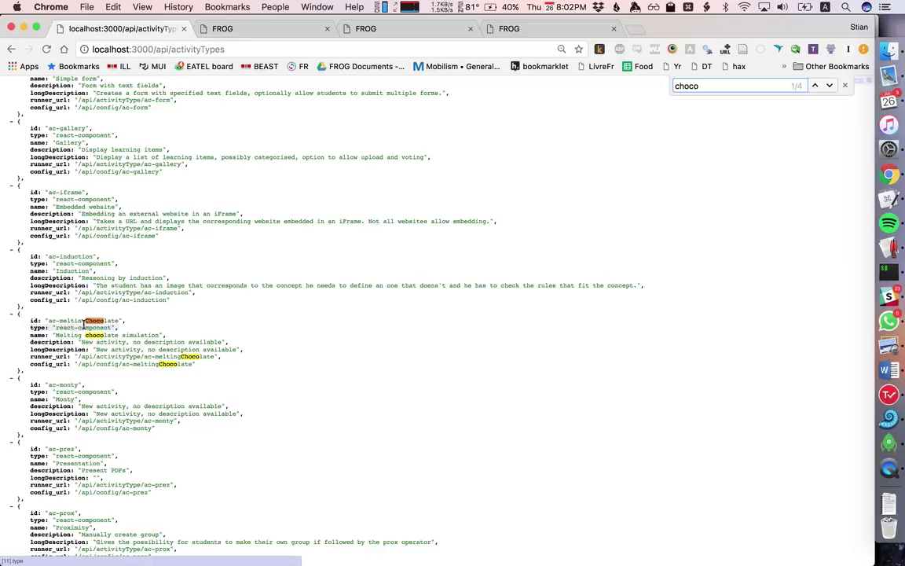
# Step: Try to open the melting chocolate configuration page at localhost:3000/config/ac-meltingchocolate
pyautogui.press('super+l')
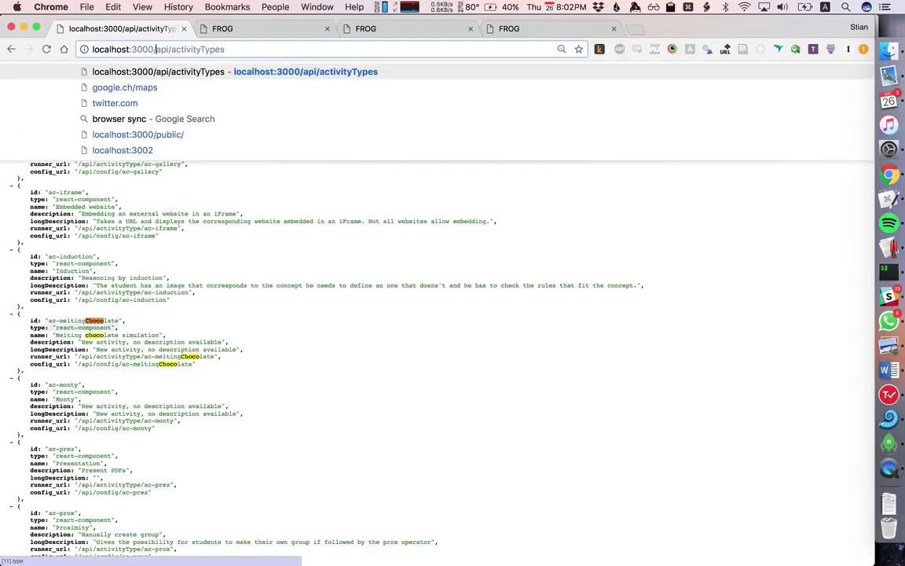
pyautogui.hotkey('alt', 'shift', 'Right')
pyautogui.write('config')
pyautogui.hotkey('alt', 'shift', 'Right')
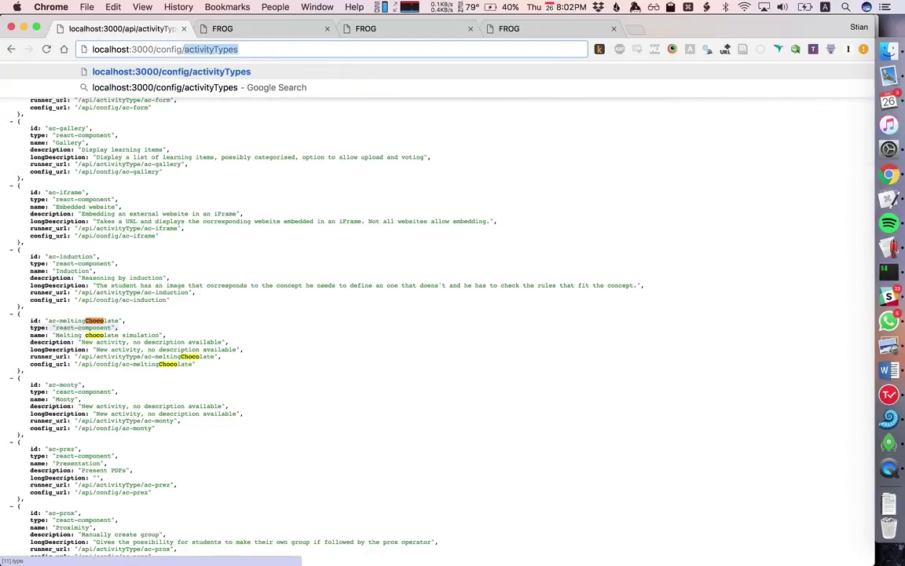
pyautogui.write('ac-meltingchocolate')
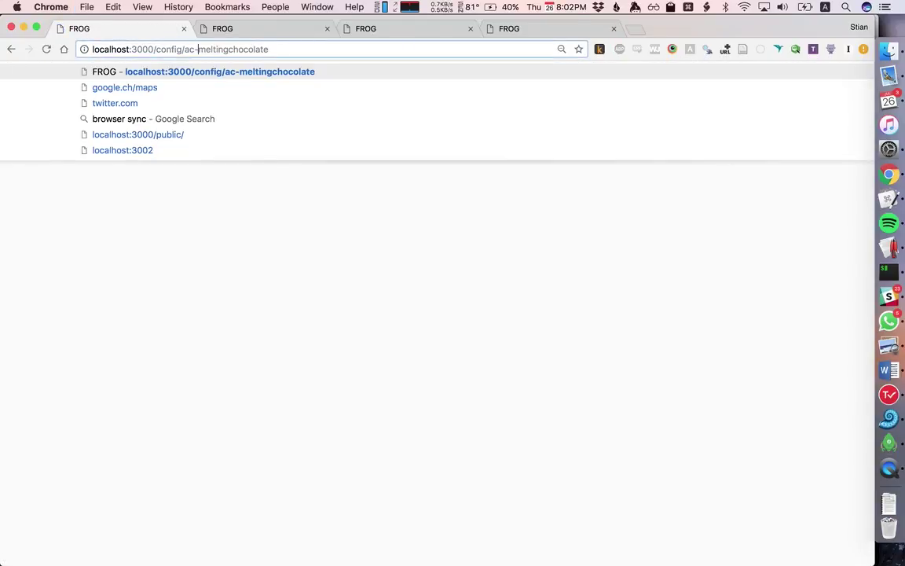
# Step: Correct the activity id's capitalization and load localhost:3000/config/ac-meltingChocolate
pyautogui.press('Right')
pyautogui.press('Right')
pyautogui.press('Right')
pyautogui.press('Right')
pyautogui.press('Right')
pyautogui.press('Right')
pyautogui.press('BackSpace')
pyautogui.write('C')
pyautogui.press('Return')
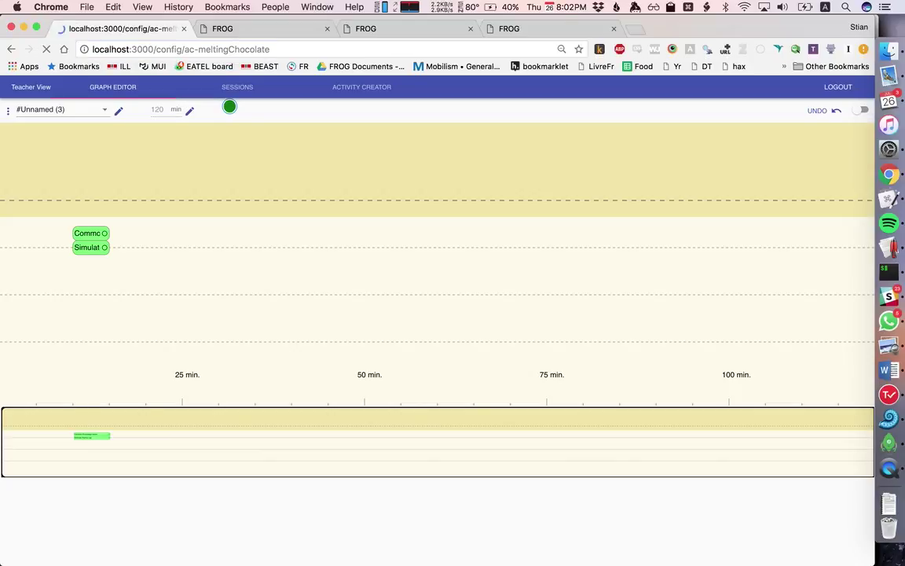
# Step: Open the melting chocolate simulation on its own at localhost:3000/api/activityType/ac-meltingChocolate
pyautogui.click(157, 48)
pyautogui.click(157, 48)
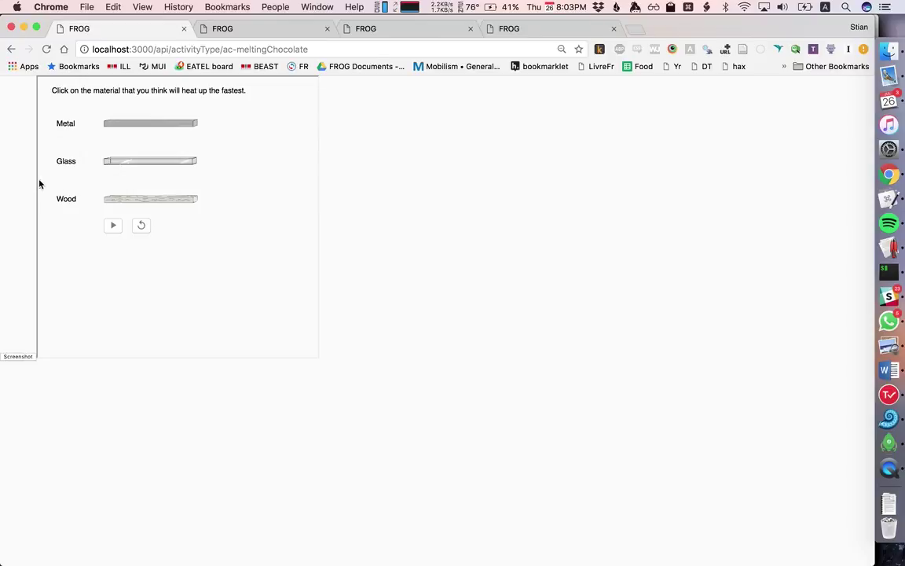
pyautogui.click(870, 456)
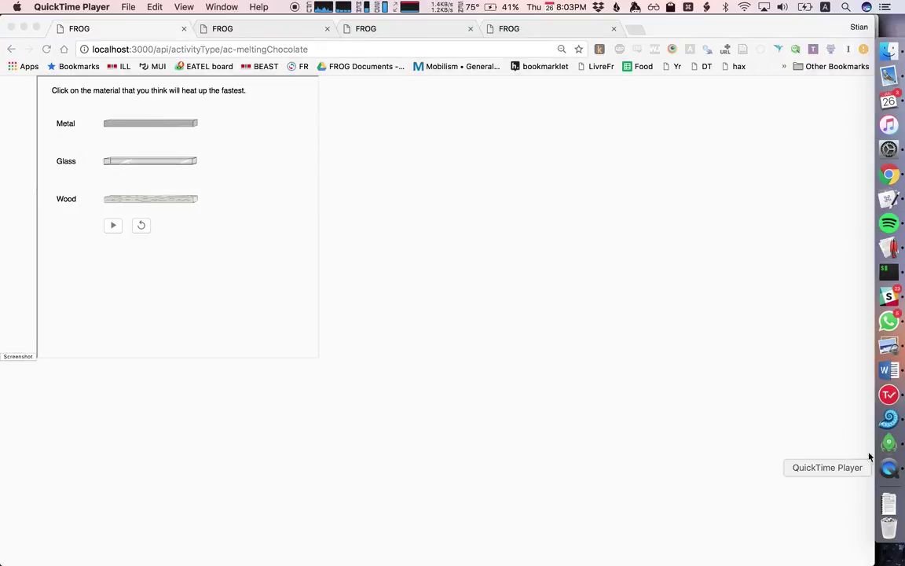